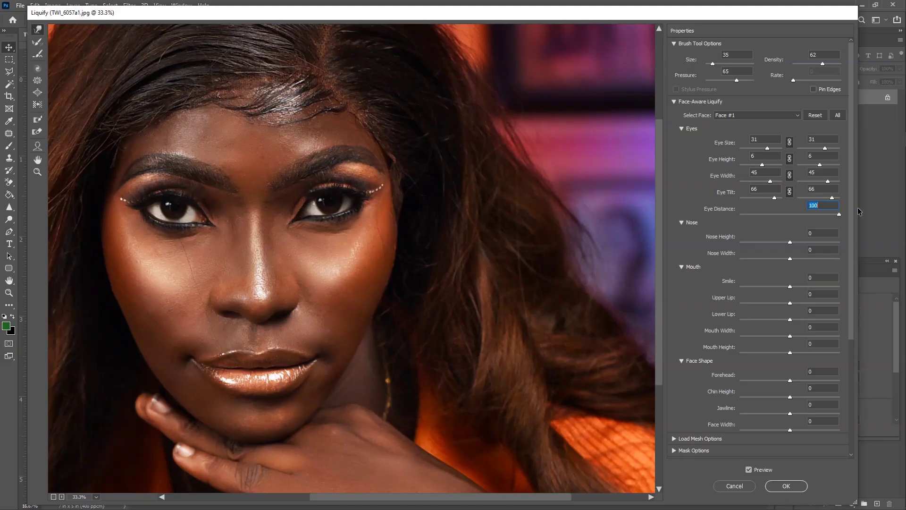
Try out Face-Aware Liquify adjustments on the nose height and upper lip of the face
{"action": "left_click_drag", "start_coordinate": [790, 242], "coordinate": [805, 241]}
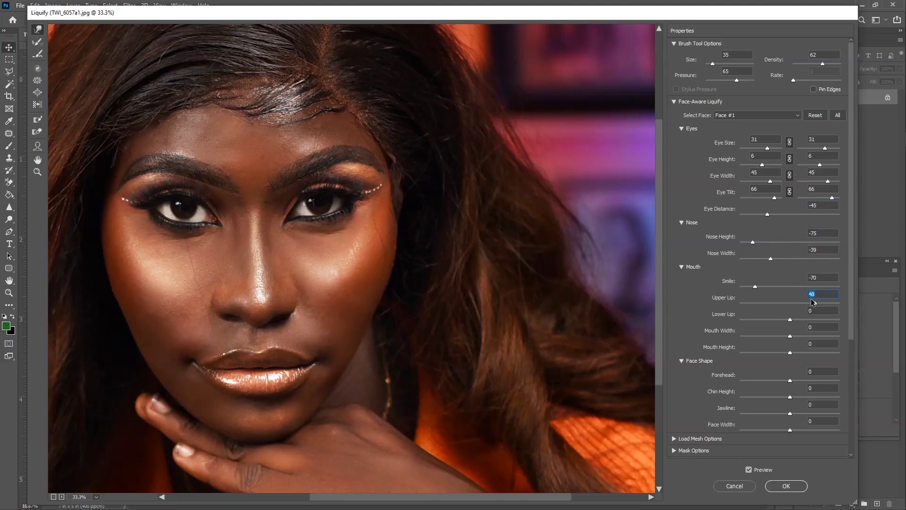
{"action": "left_click_drag", "start_coordinate": [790, 302], "coordinate": [765, 314]}
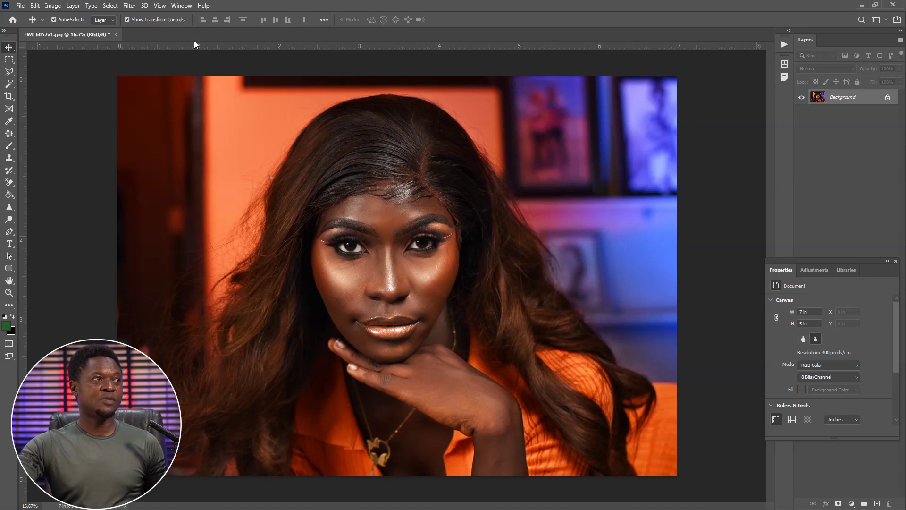
Open the portrait in the Liquify filter and look over the Face-Aware Liquify settings
{"action": "left_click", "coordinate": [129, 6]}
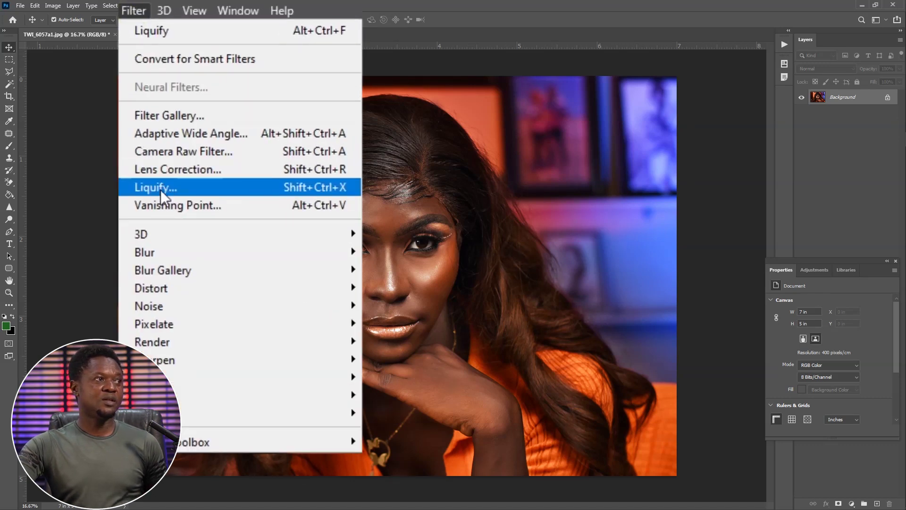
{"action": "left_click", "coordinate": [162, 190]}
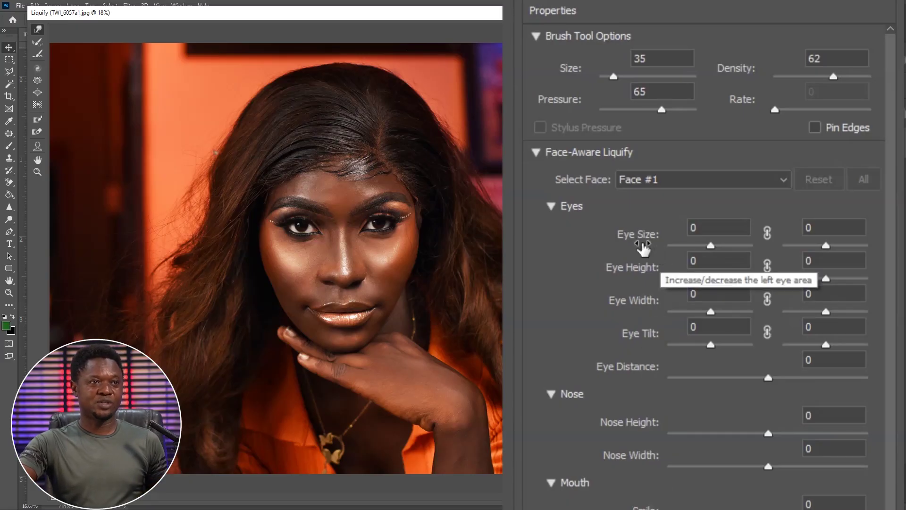
{"action": "scroll", "coordinate": [609, 376], "scroll_direction": "down", "scroll_amount": 5}
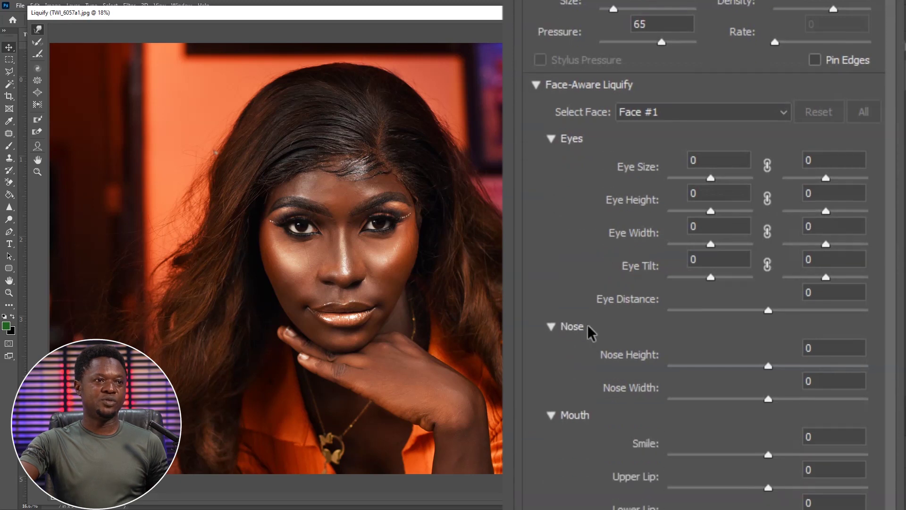
{"action": "scroll", "coordinate": [609, 292], "scroll_direction": "down", "scroll_amount": 1}
{"action": "scroll", "coordinate": [614, 284], "scroll_direction": "up", "scroll_amount": 10}
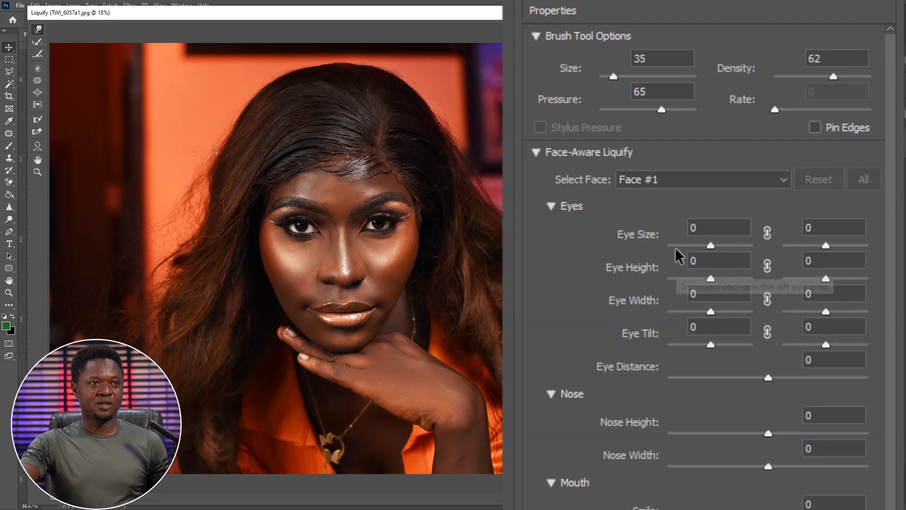
With both eyes linked, set the Eye Size to 31 and the Eye Height to 6
{"action": "mouse_move", "coordinate": [711, 245]}
{"action": "left_mouse_down"}
{"action": "mouse_move", "coordinate": [688, 246]}
{"action": "mouse_move", "coordinate": [721, 246]}
{"action": "mouse_move", "coordinate": [712, 247]}
{"action": "left_mouse_up"}
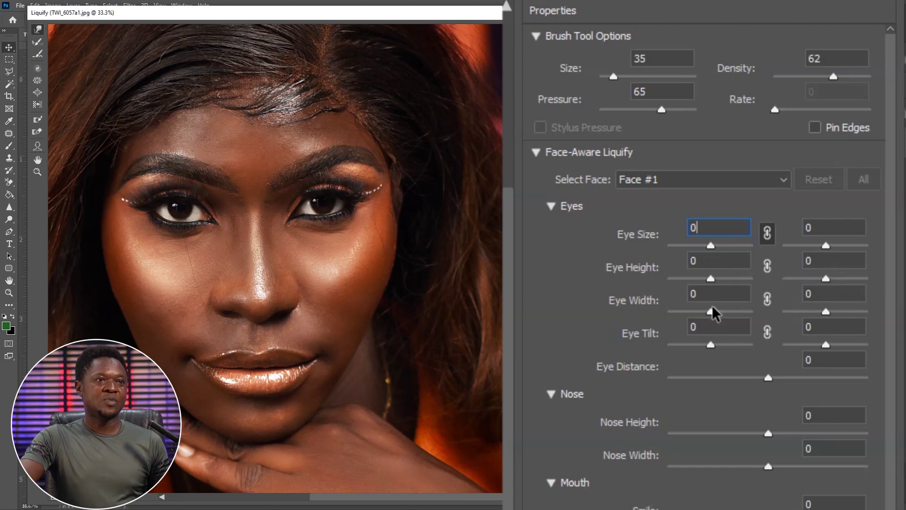
{"action": "mouse_move", "coordinate": [708, 246]}
{"action": "left_mouse_down"}
{"action": "mouse_move", "coordinate": [689, 250]}
{"action": "mouse_move", "coordinate": [718, 251]}
{"action": "left_mouse_up"}
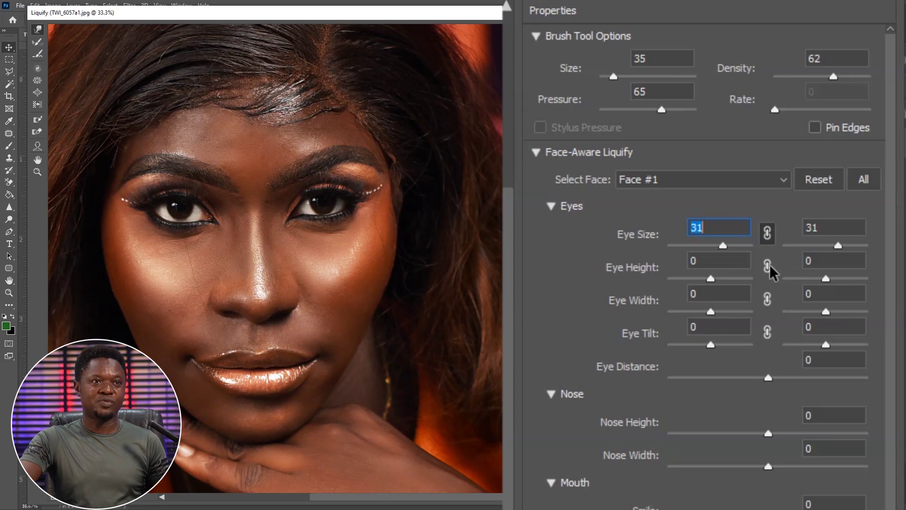
{"action": "left_click", "coordinate": [768, 264]}
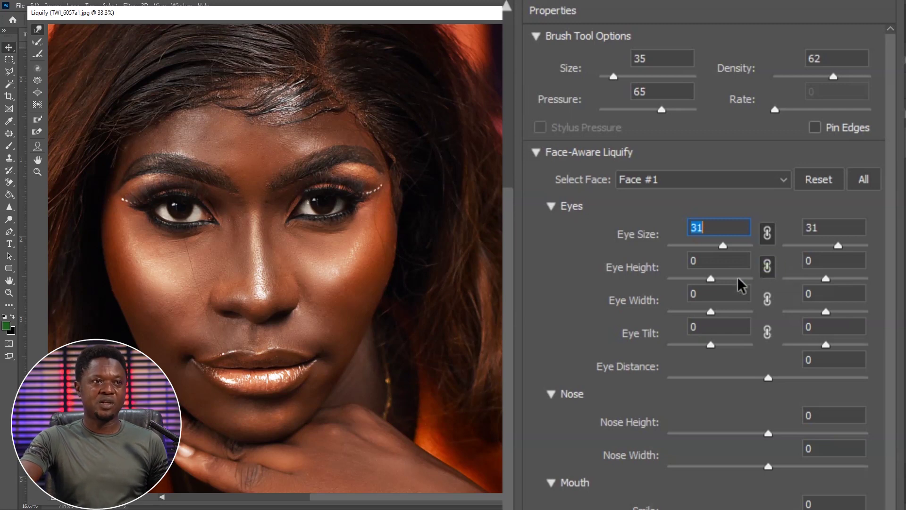
{"action": "left_click", "coordinate": [713, 280]}
{"action": "mouse_move", "coordinate": [713, 280]}
{"action": "left_mouse_down"}
{"action": "mouse_move", "coordinate": [732, 280]}
{"action": "mouse_move", "coordinate": [668, 281]}
{"action": "mouse_move", "coordinate": [733, 288]}
{"action": "mouse_move", "coordinate": [692, 288]}
{"action": "mouse_move", "coordinate": [730, 286]}
{"action": "mouse_move", "coordinate": [715, 280]}
{"action": "left_mouse_up"}
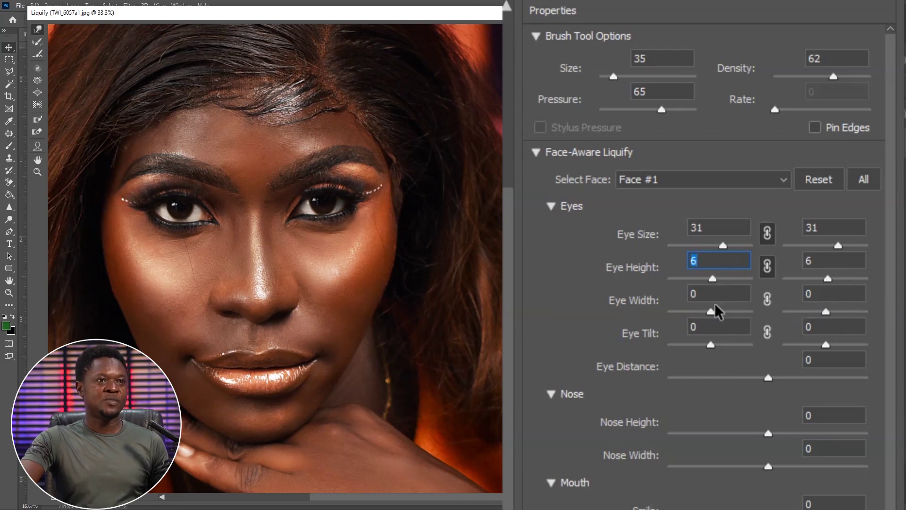
With both eyes linked, set the Eye Width to 45 and the Eye Tilt to 66
{"action": "left_click", "coordinate": [767, 299]}
{"action": "left_click_drag", "start_coordinate": [711, 312], "coordinate": [724, 307]}
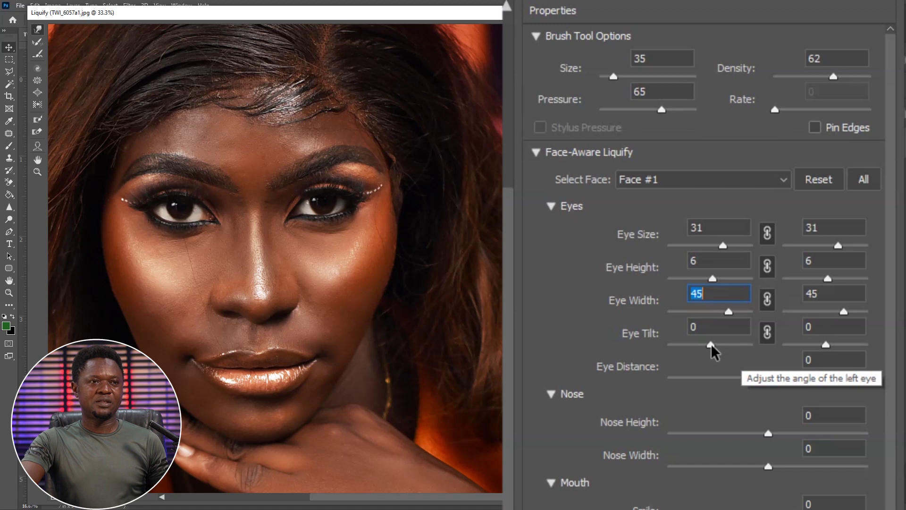
{"action": "left_click_drag", "start_coordinate": [711, 344], "coordinate": [674, 350]}
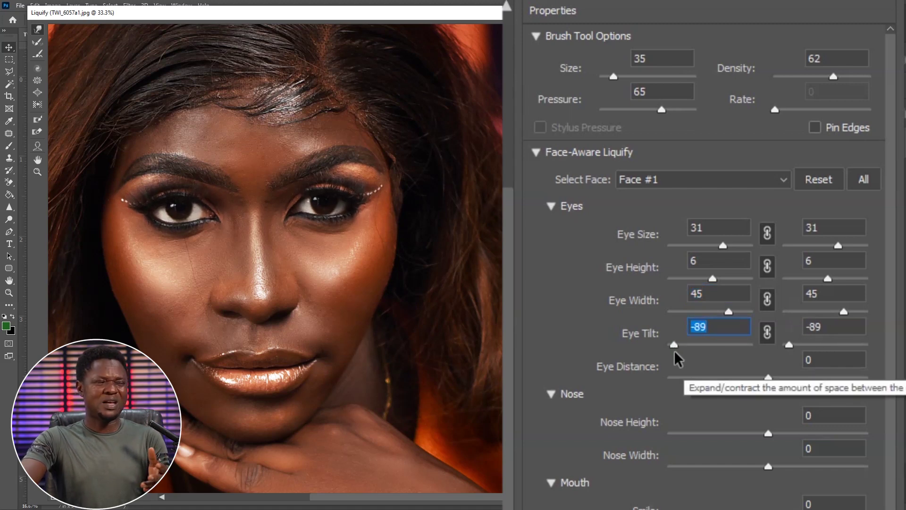
{"action": "left_click_drag", "start_coordinate": [675, 353], "coordinate": [738, 343]}
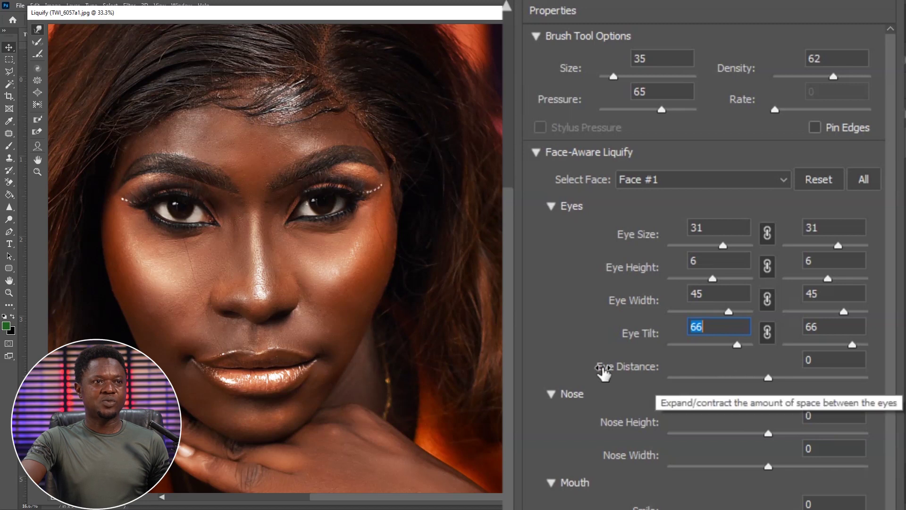
Bring the eyes closer together by setting the Eye Distance to -45
{"action": "key", "text": "Tab"}
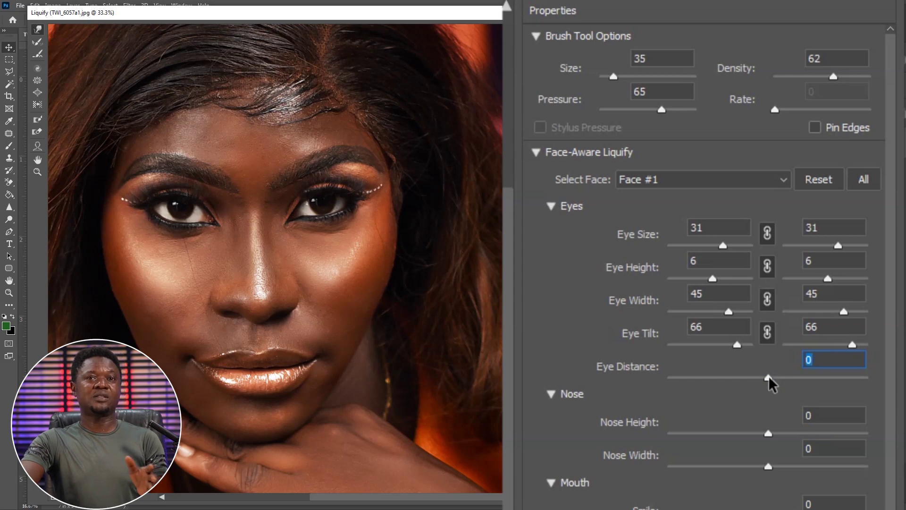
{"action": "left_click_drag", "start_coordinate": [766, 376], "coordinate": [733, 369]}
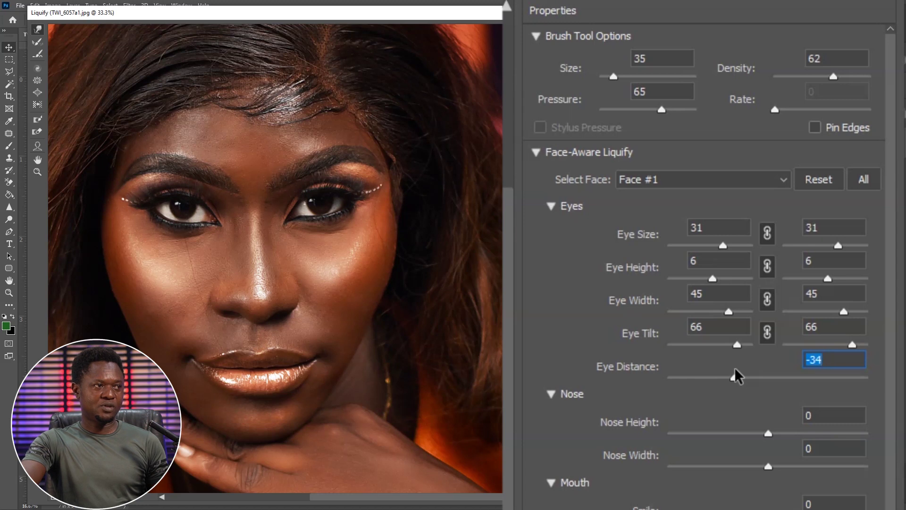
{"action": "left_click_drag", "start_coordinate": [734, 369], "coordinate": [724, 369]}
Reshape the nose by setting the Nose Height to -75 and the Nose Width to -39
{"action": "scroll", "coordinate": [730, 350], "scroll_direction": "down", "scroll_amount": 4}
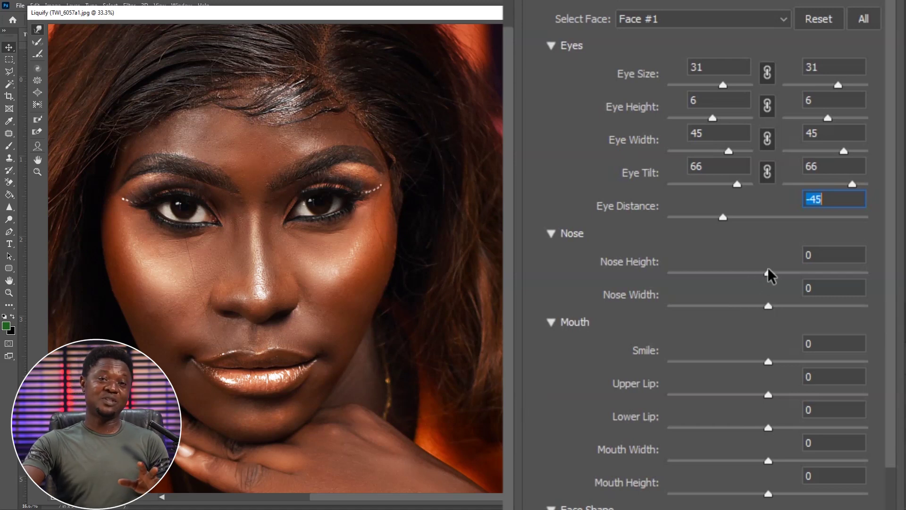
{"action": "left_click_drag", "start_coordinate": [765, 274], "coordinate": [705, 275]}
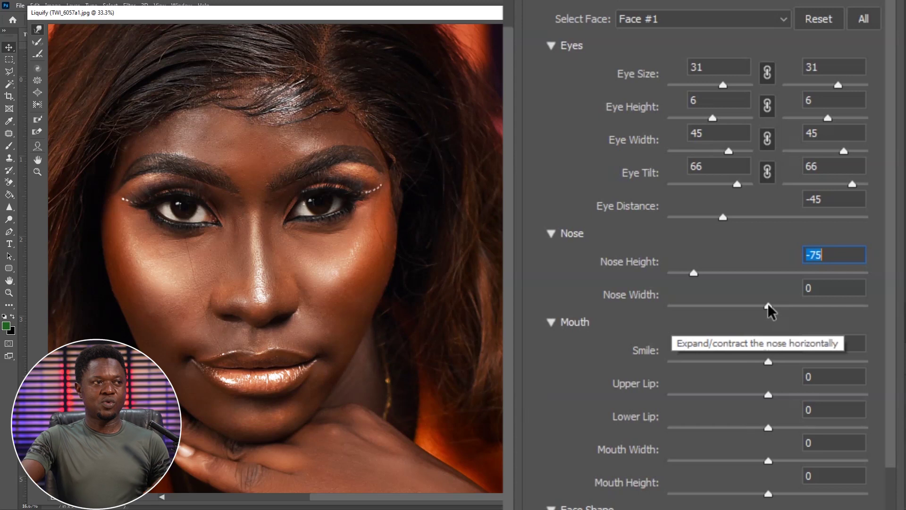
{"action": "left_click_drag", "start_coordinate": [769, 307], "coordinate": [719, 307]}
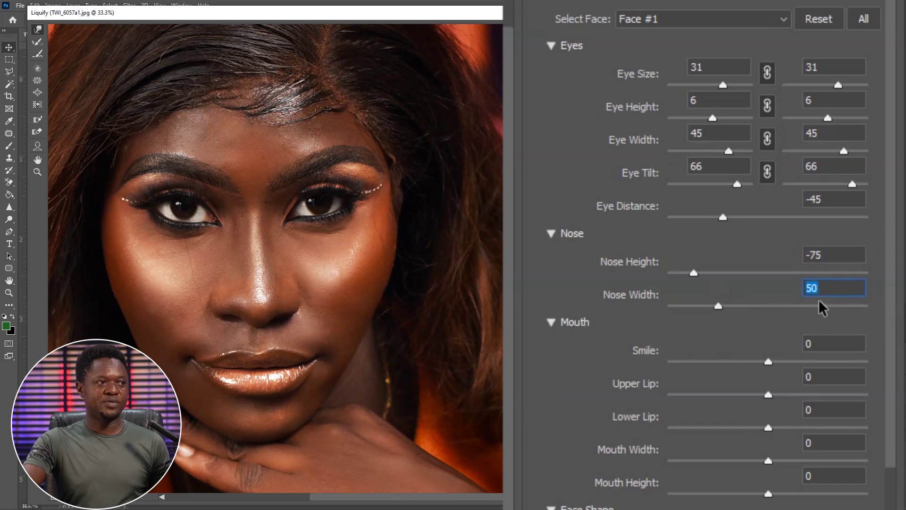
{"action": "left_click_drag", "start_coordinate": [851, 307], "coordinate": [756, 293]}
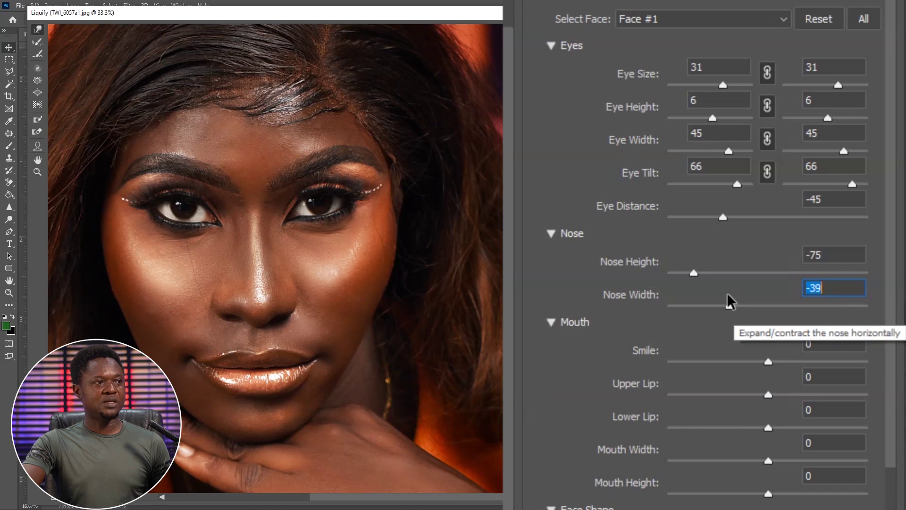
Set the Smile value of the mouth to -70
{"action": "scroll", "coordinate": [730, 301], "scroll_direction": "down", "scroll_amount": 5}
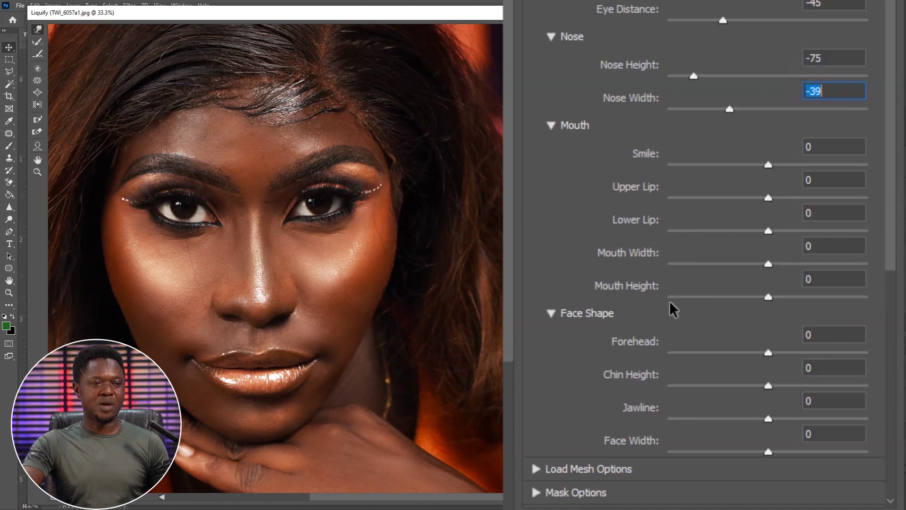
{"action": "left_click_drag", "start_coordinate": [768, 165], "coordinate": [755, 165]}
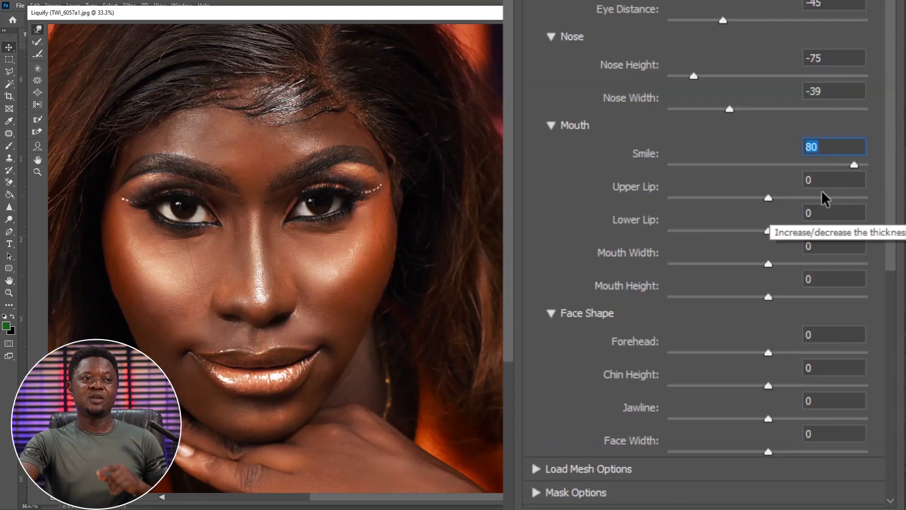
{"action": "left_click_drag", "start_coordinate": [823, 198], "coordinate": [705, 161]}
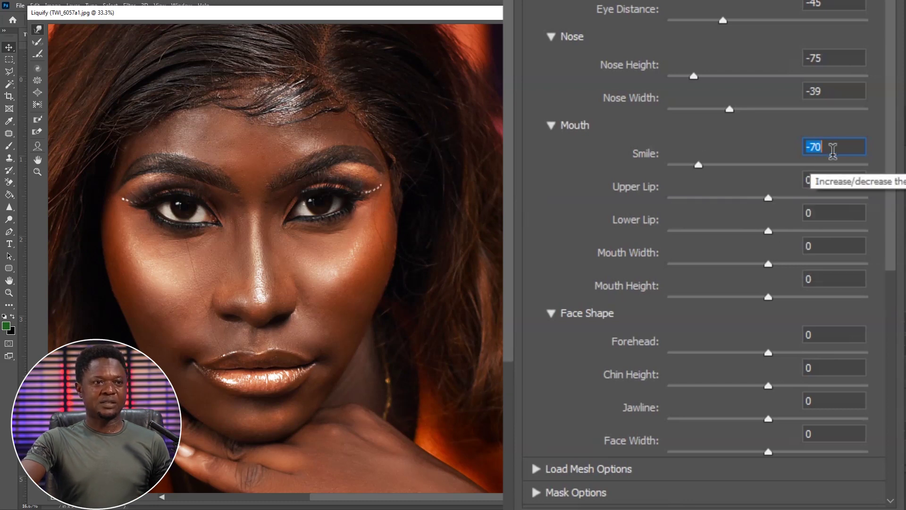
Reshape the lips by setting the Upper Lip to 85 and the Lower Lip to -57
{"action": "left_click_drag", "start_coordinate": [642, 201], "coordinate": [743, 201]}
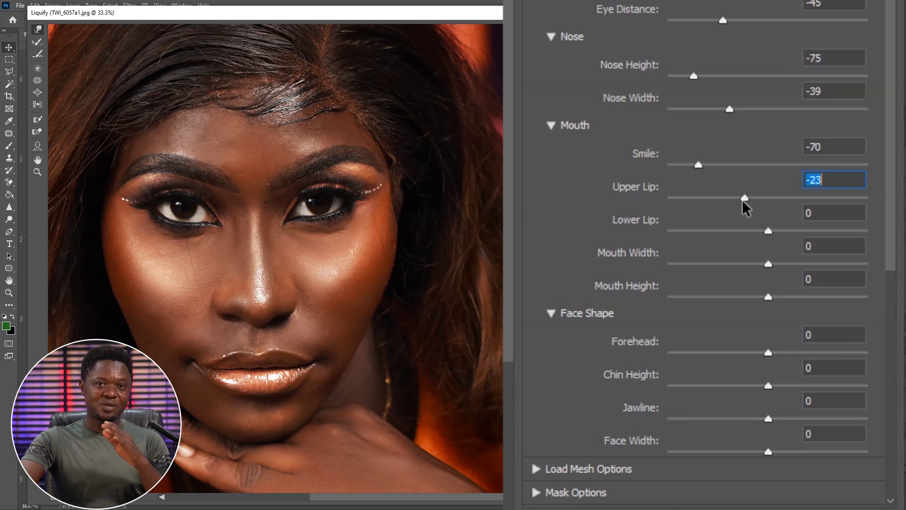
{"action": "left_click_drag", "start_coordinate": [743, 200], "coordinate": [848, 187]}
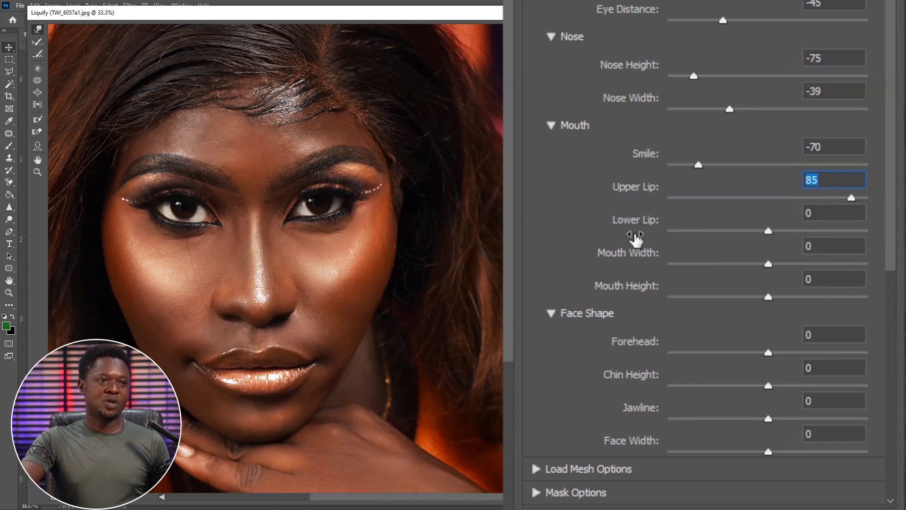
{"action": "left_click_drag", "start_coordinate": [768, 231], "coordinate": [718, 226]}
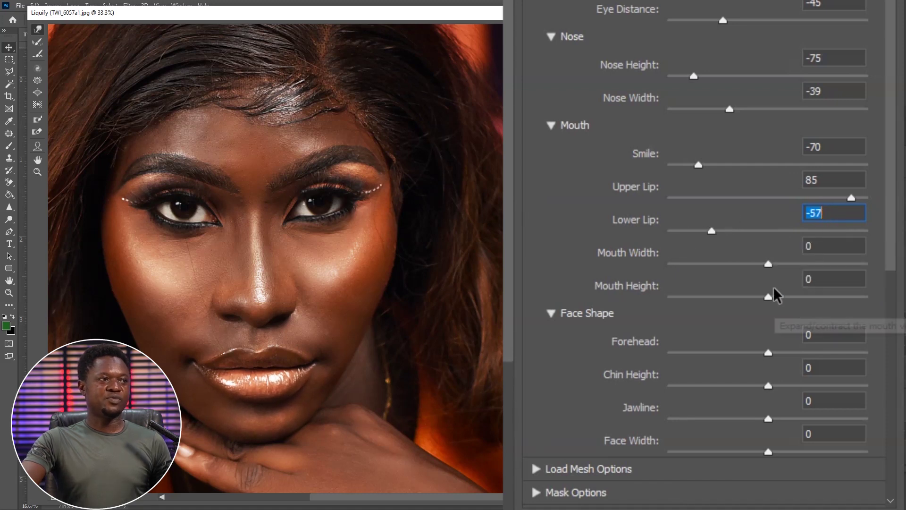
Set the Mouth Width to -60 and the Mouth Height to 11
{"action": "left_click", "coordinate": [769, 263]}
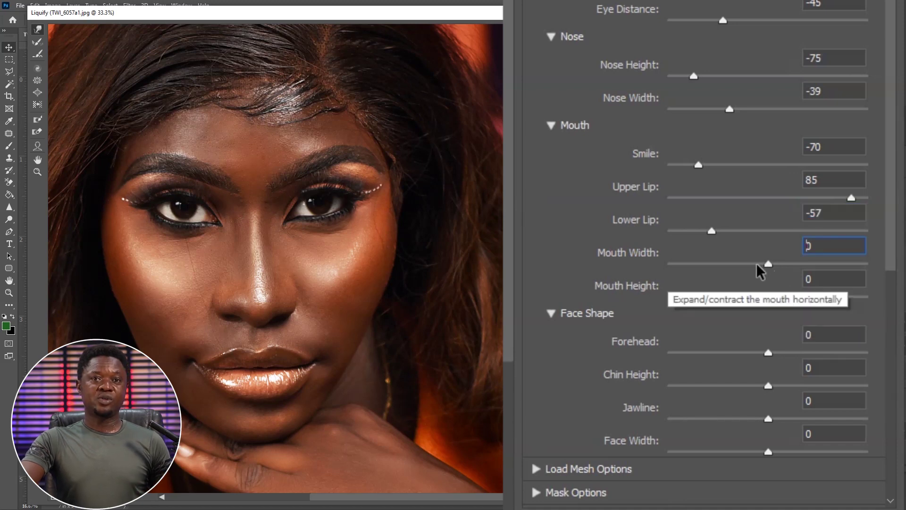
{"action": "left_click_drag", "start_coordinate": [769, 263], "coordinate": [700, 267]}
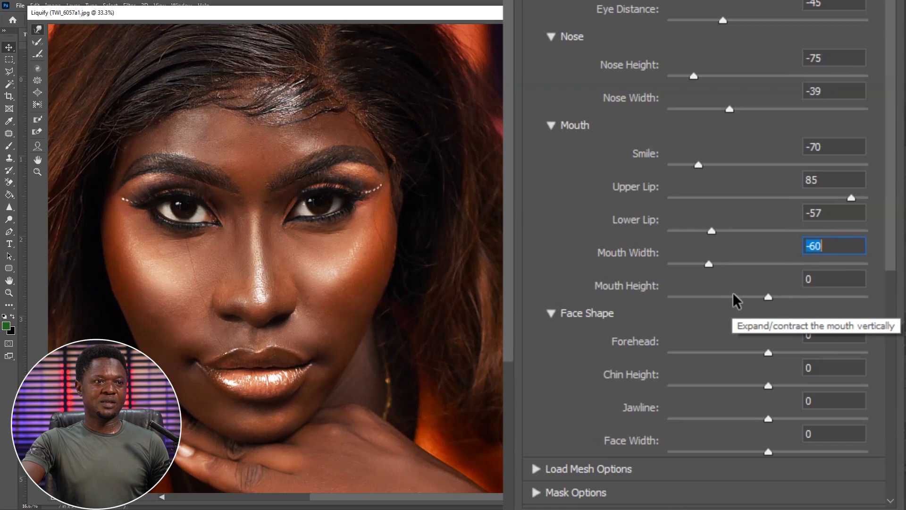
{"action": "left_click_drag", "start_coordinate": [769, 297], "coordinate": [860, 279]}
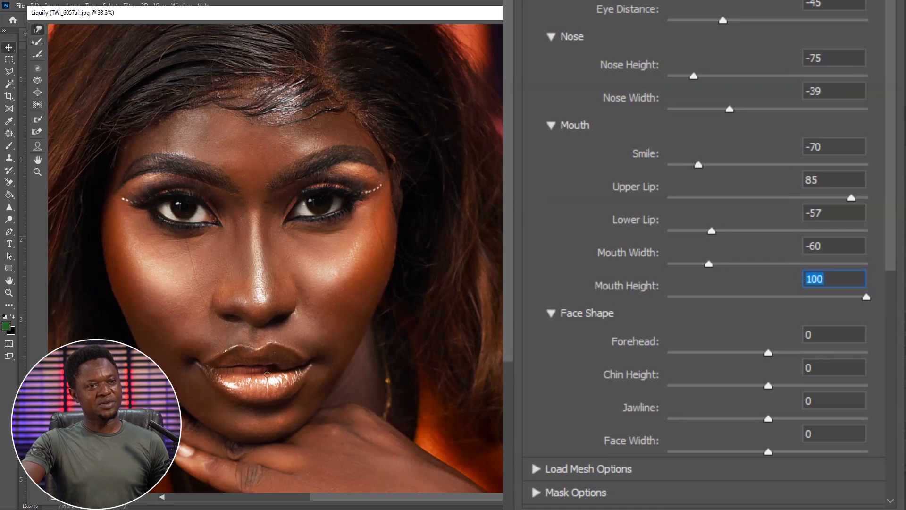
{"action": "left_click_drag", "start_coordinate": [867, 301], "coordinate": [834, 316]}
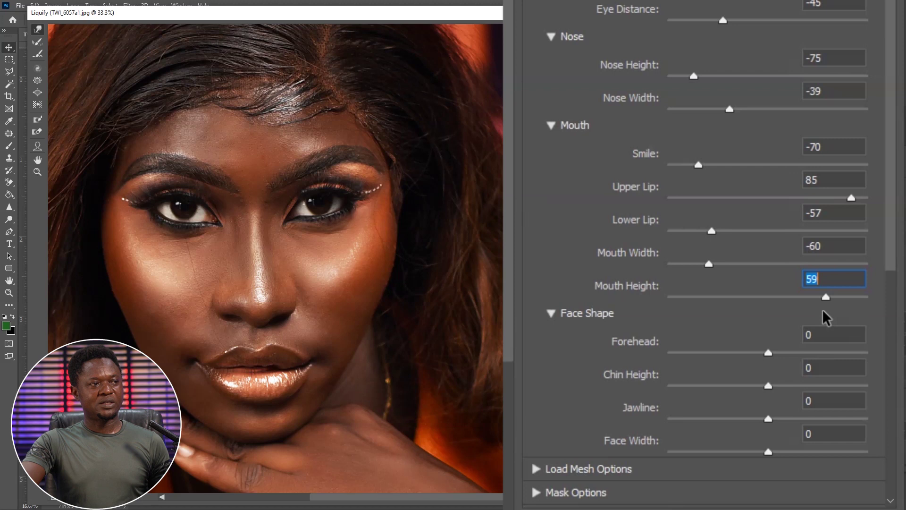
{"action": "left_click_drag", "start_coordinate": [819, 320], "coordinate": [822, 321]}
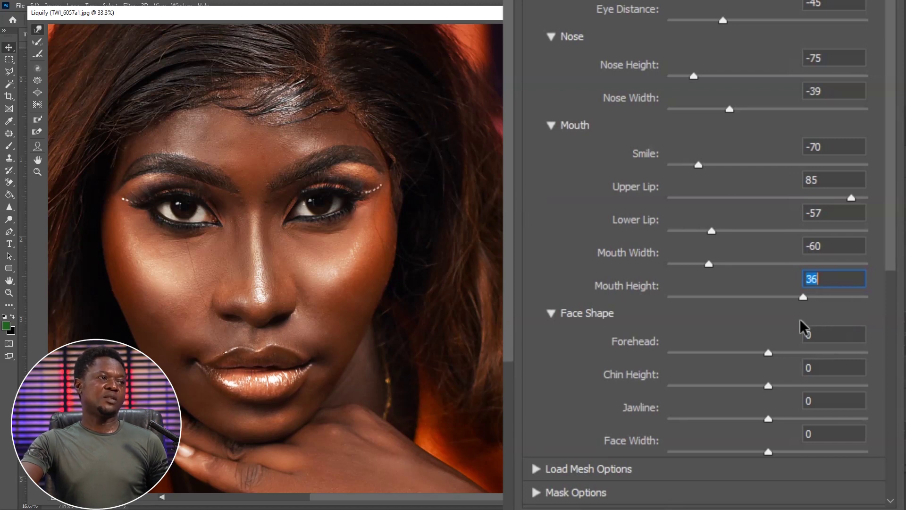
{"action": "left_click_drag", "start_coordinate": [793, 330], "coordinate": [779, 334]}
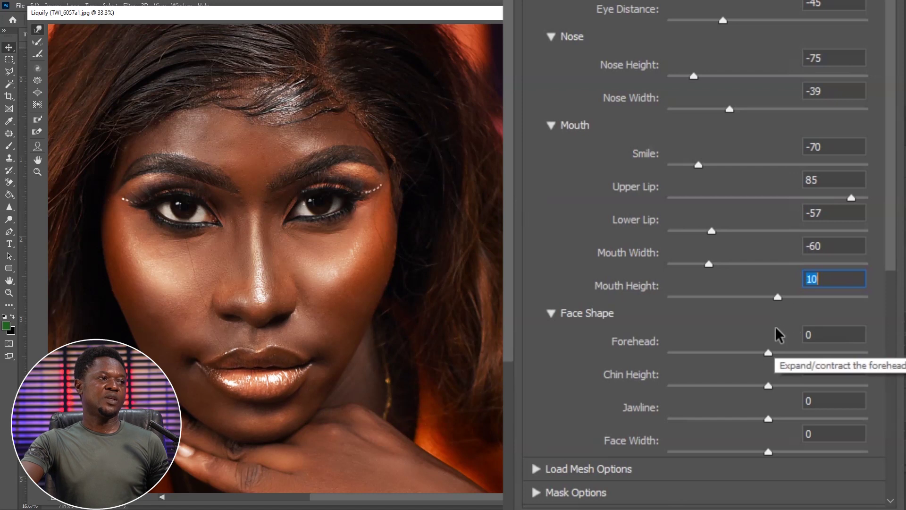
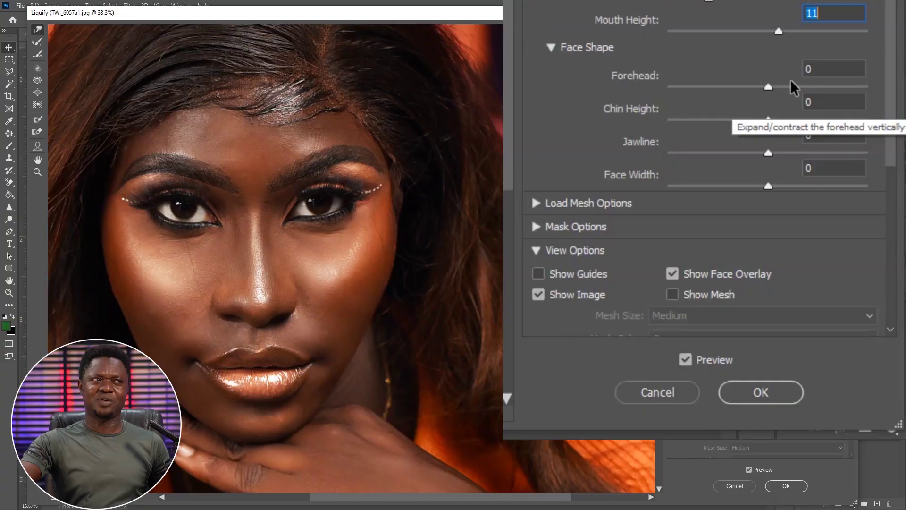
Adjust the face shape with Forehead at 32, Chin Height at -70 and Jawline at -90
{"action": "left_click_drag", "start_coordinate": [769, 86], "coordinate": [800, 85]}
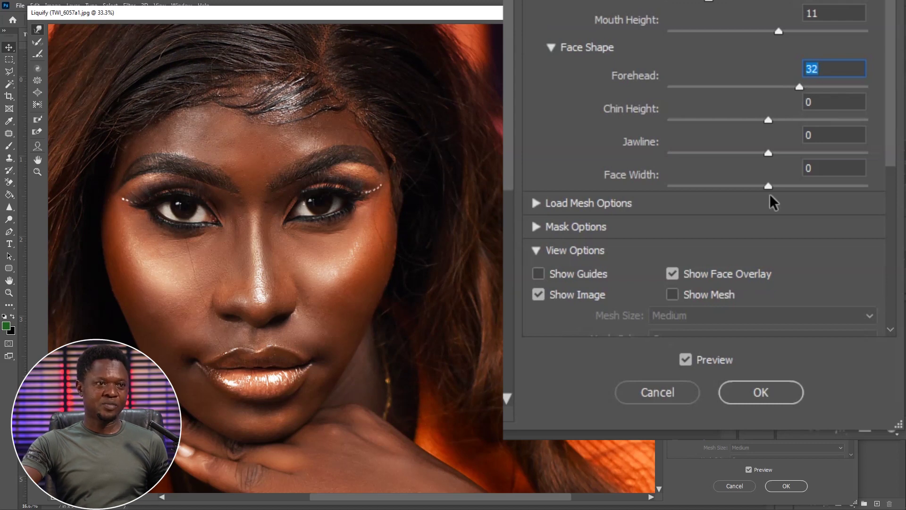
{"action": "left_click_drag", "start_coordinate": [769, 120], "coordinate": [698, 124]}
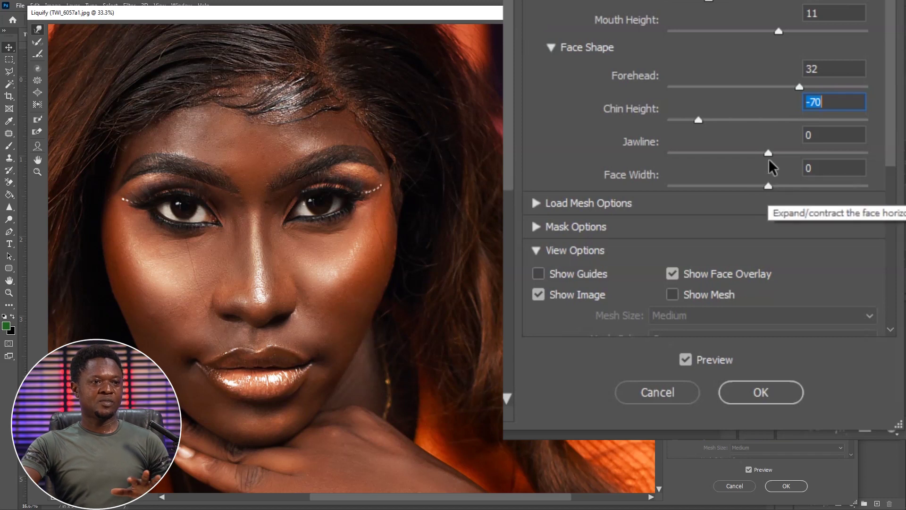
{"action": "left_click_drag", "start_coordinate": [769, 153], "coordinate": [680, 179]}
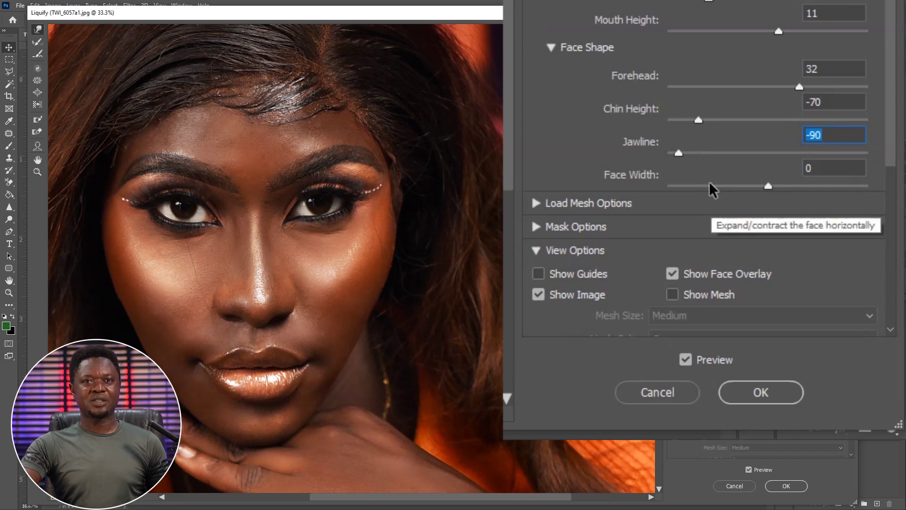
Narrow the face by setting the Face Width to -50
{"action": "left_click_drag", "start_coordinate": [766, 188], "coordinate": [727, 194]}
{"action": "type", "text": "100"}
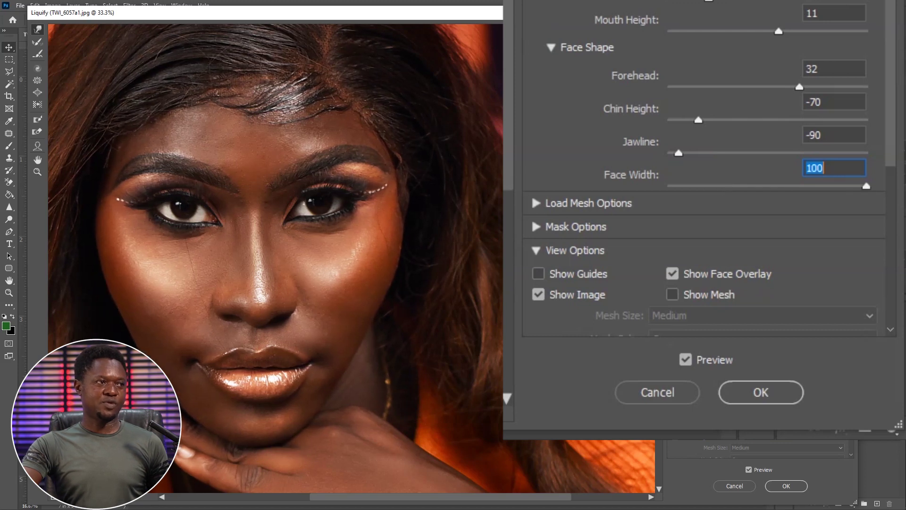
{"action": "left_click_drag", "start_coordinate": [873, 188], "coordinate": [743, 210]}
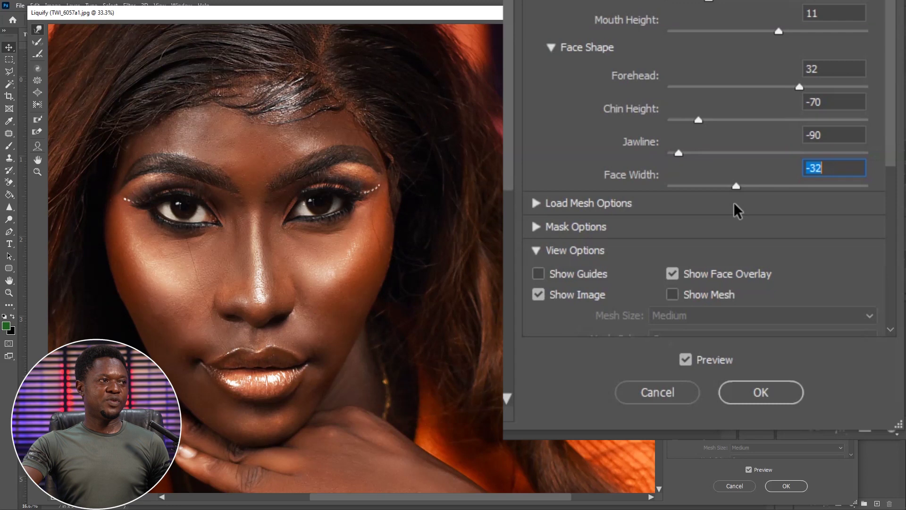
{"action": "left_click_drag", "start_coordinate": [726, 209], "coordinate": [713, 186]}
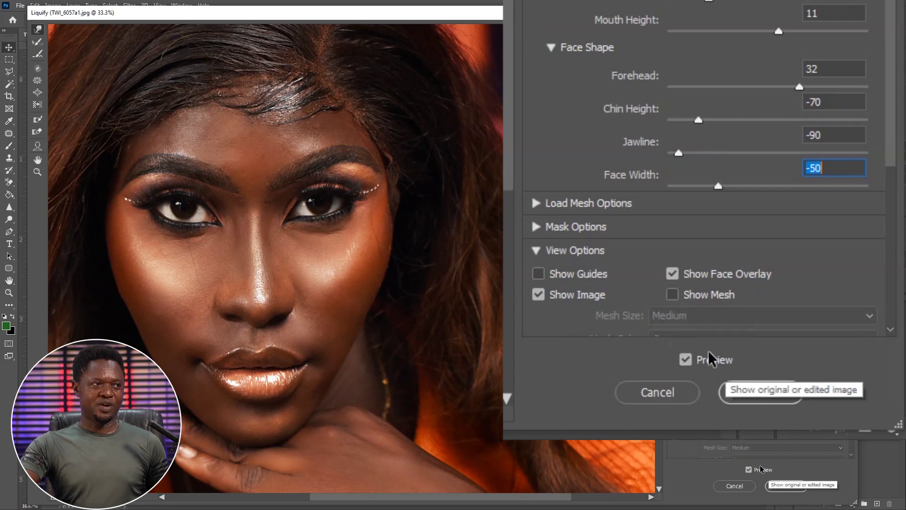
Compare the original portrait with the liquified version by toggling the preview off and on several times
{"action": "left_click", "coordinate": [686, 359]}
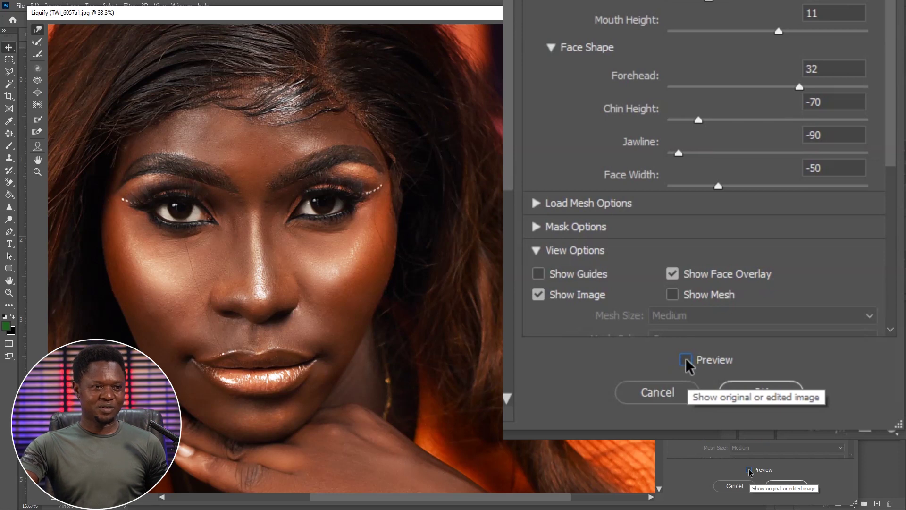
{"action": "left_click", "coordinate": [685, 360]}
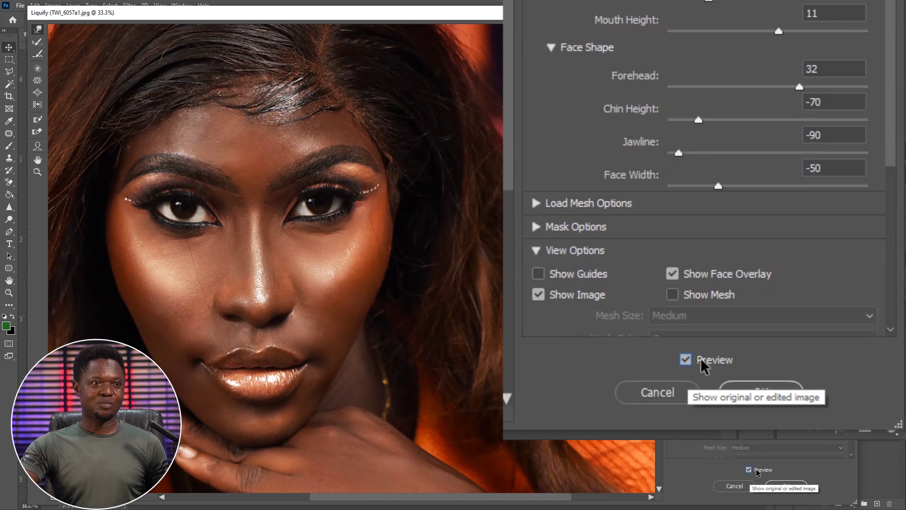
{"action": "left_click", "coordinate": [686, 360]}
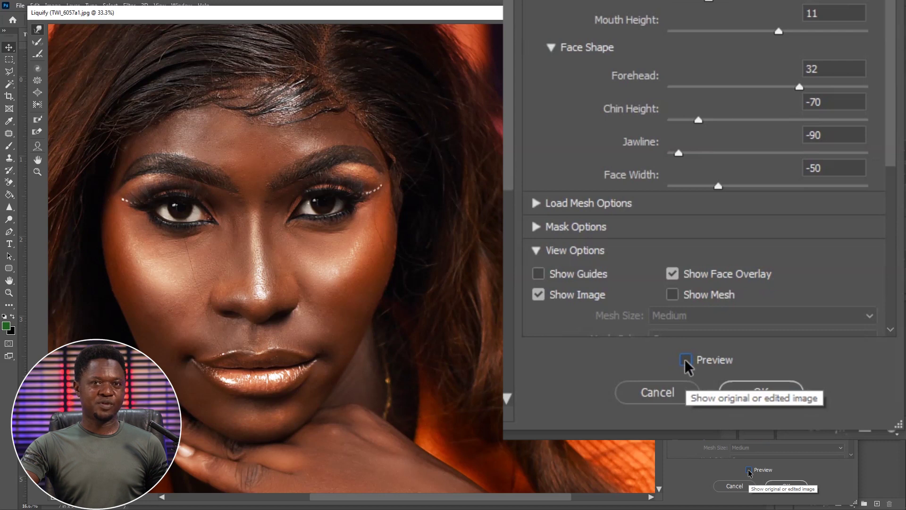
{"action": "left_click", "coordinate": [686, 360]}
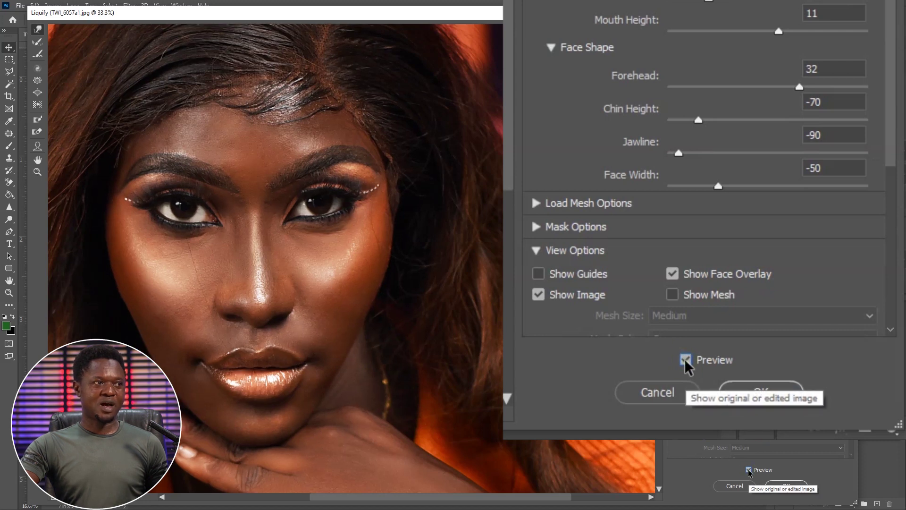
{"action": "left_click", "coordinate": [686, 361]}
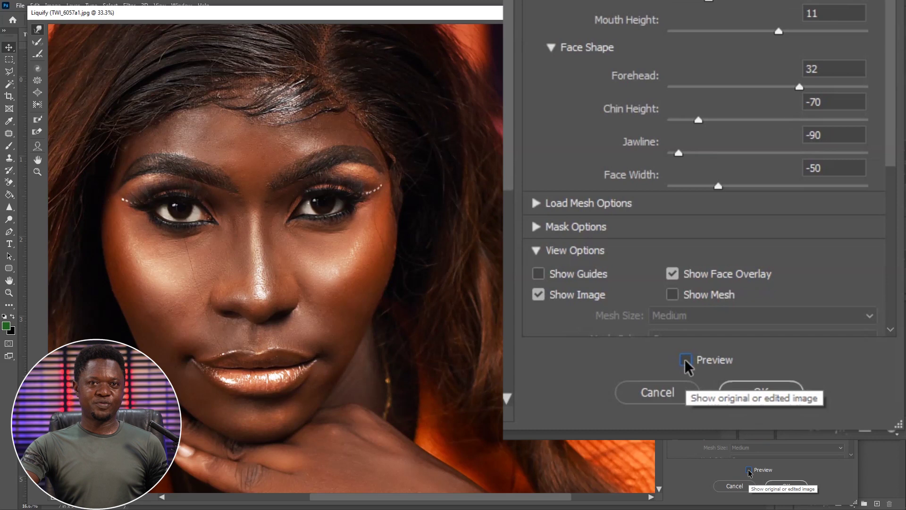
{"action": "left_click", "coordinate": [686, 361]}
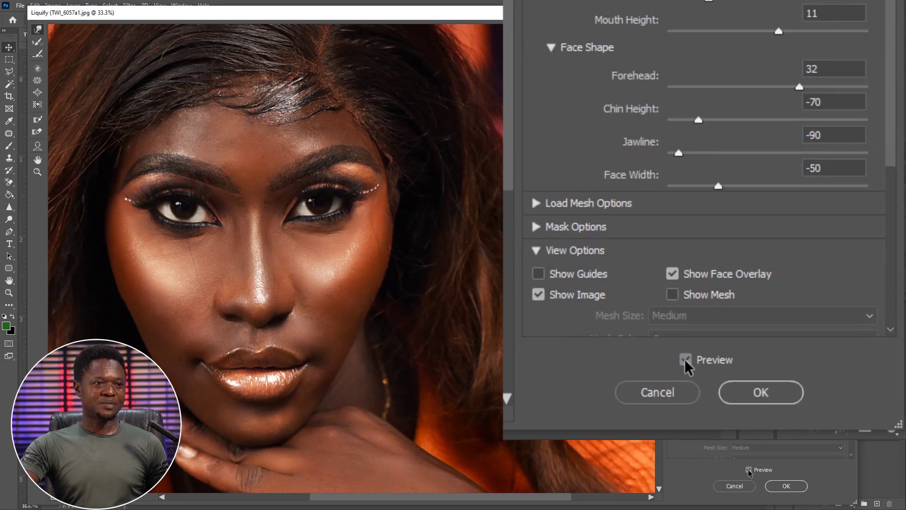
{"action": "left_click", "coordinate": [686, 360]}
{"action": "left_click", "coordinate": [685, 361]}
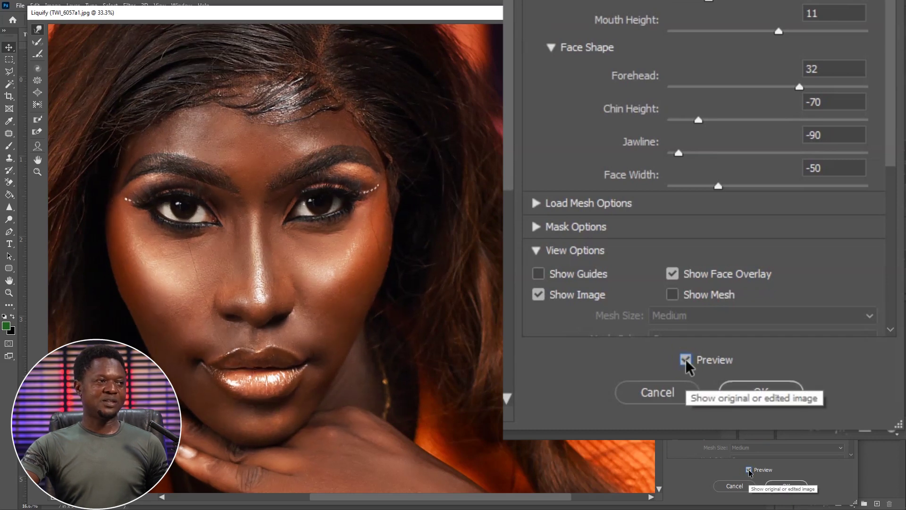